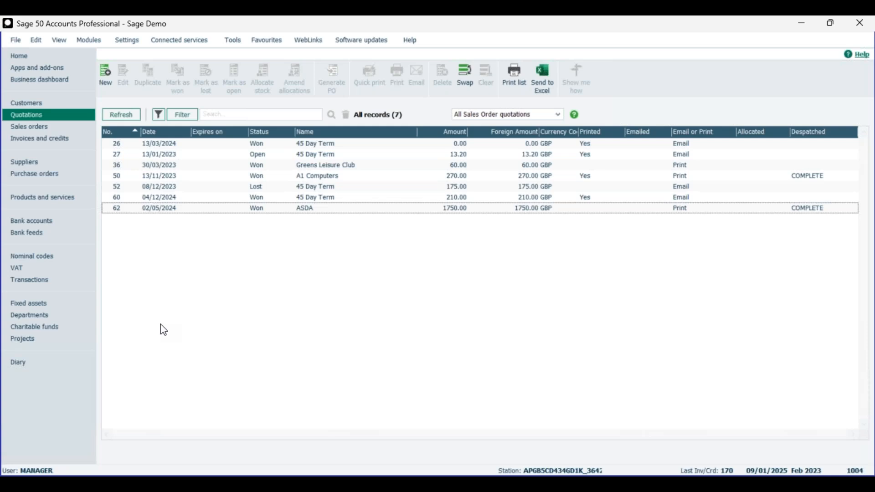
Try to delete the won 45 Day Term quotation dated 13/03/2024
left_click(271, 145)
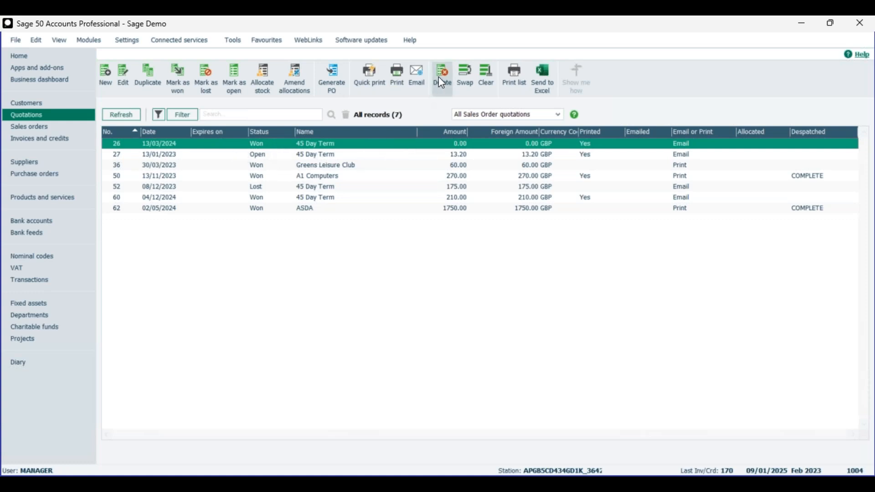
right_click(431, 144)
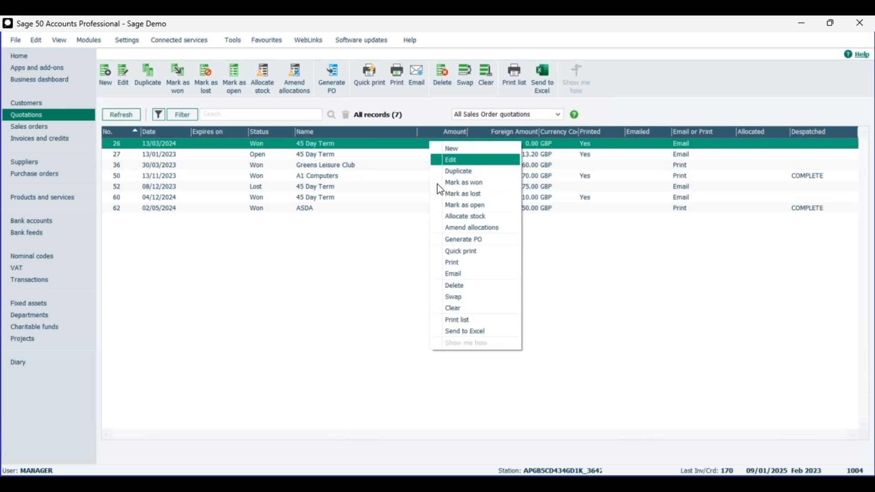
left_click(424, 143)
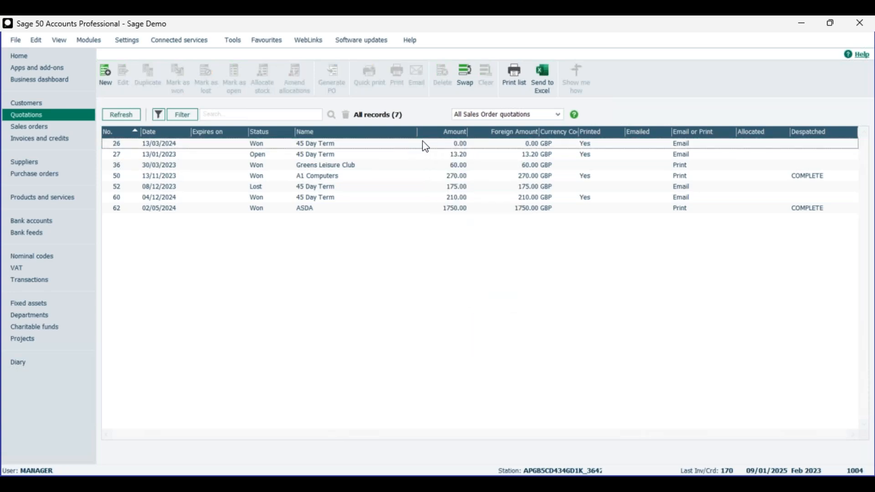
left_click(441, 81)
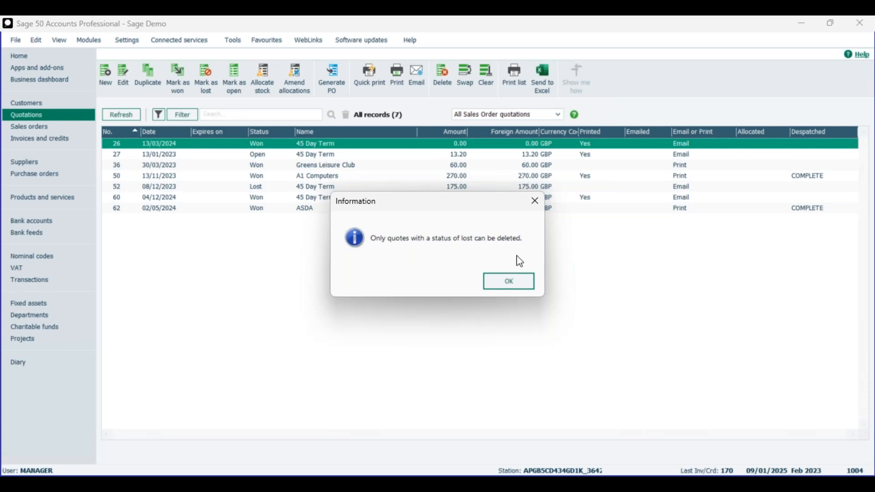
left_click(522, 287)
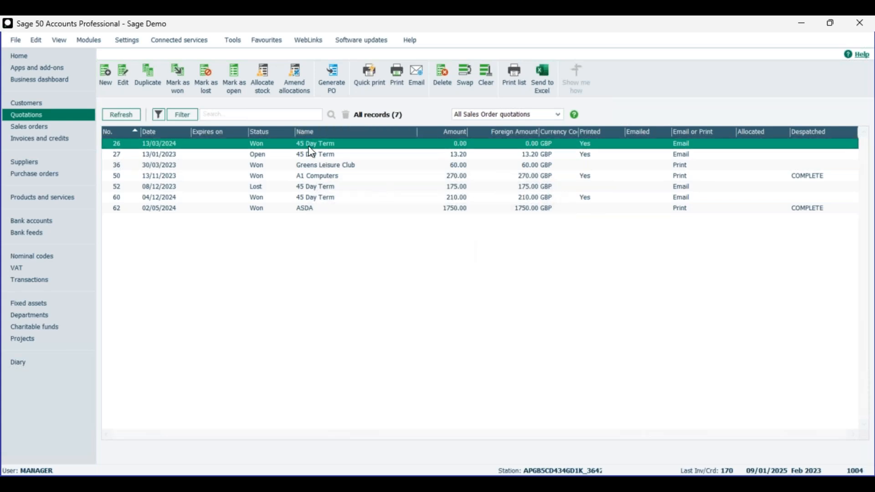
Try to mark the won 45 Day Term quotation dated 13/03/2024 as lost
right_click(309, 146)
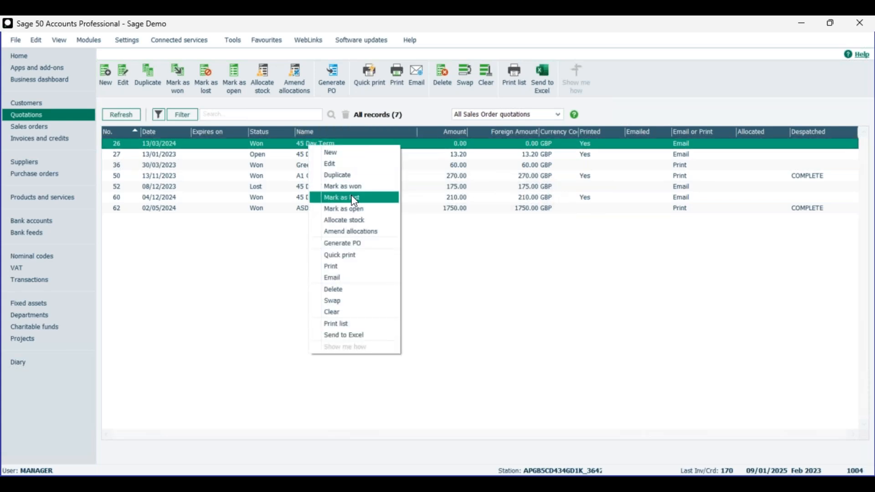
left_click(355, 198)
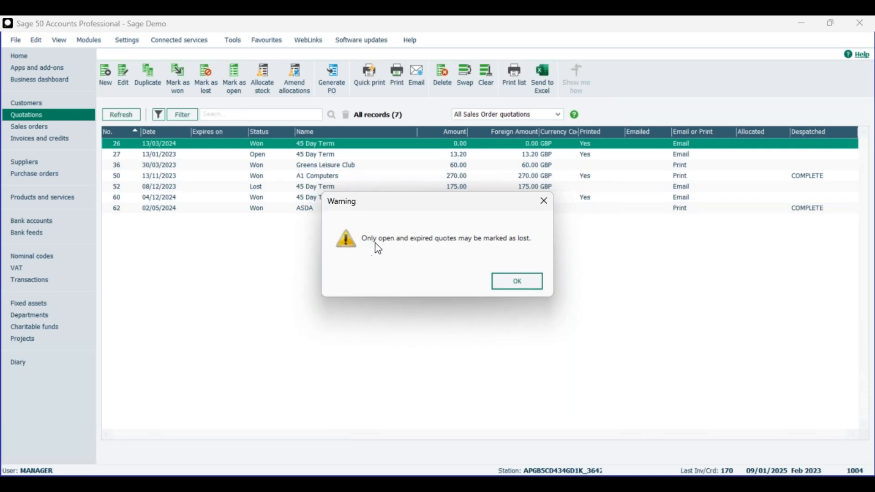
left_click(519, 282)
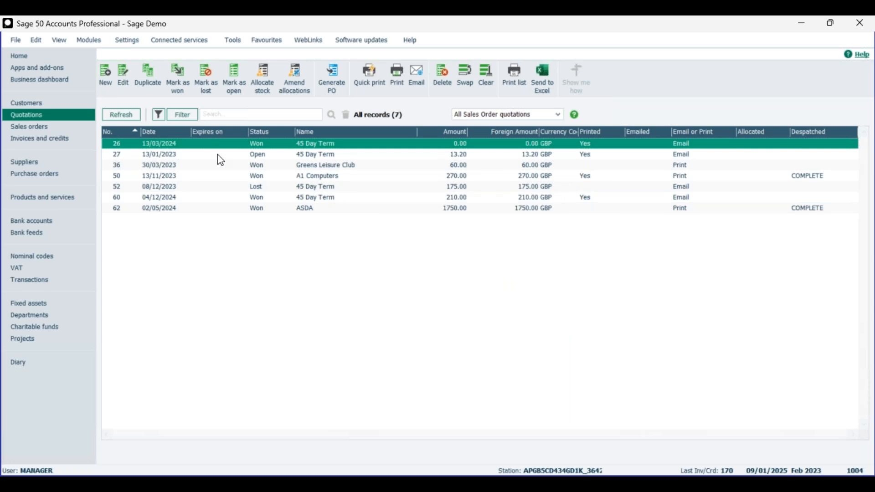
Select only the open 45 Day Term quotation dated 13/01/2023 and try to delete it
left_click(263, 153, "ctrl")
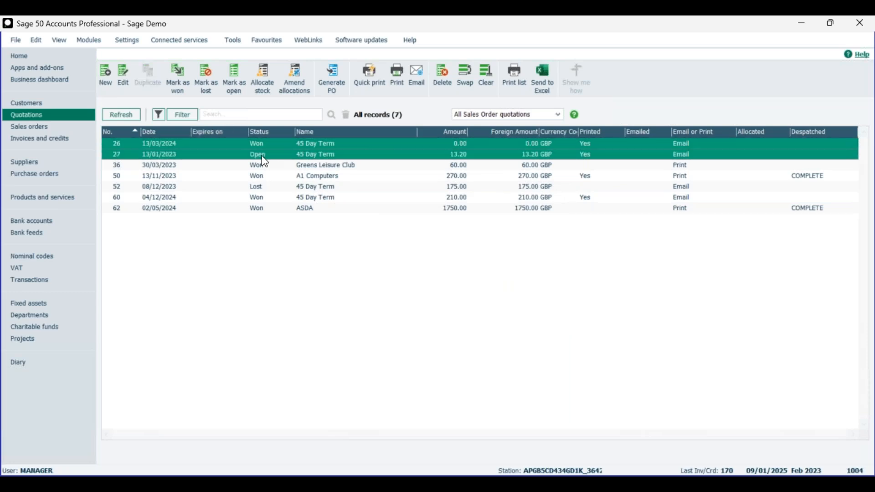
left_click(260, 147, "ctrl")
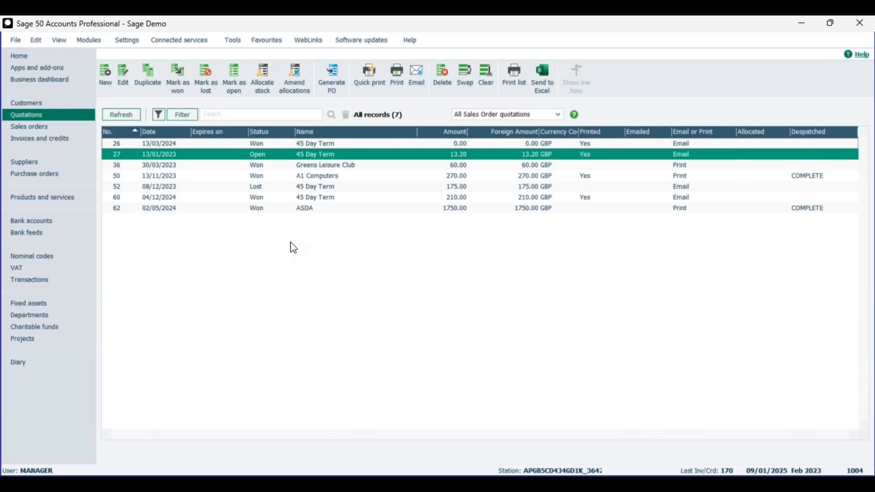
right_click(266, 158)
left_click(305, 301)
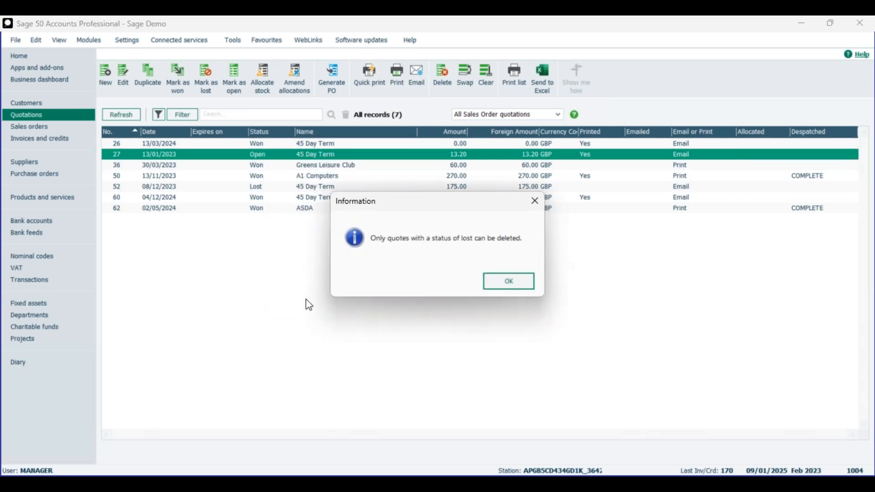
left_click(501, 286)
Mark the 45 Day Term quotation dated 13/01/2023 as lost and delete it
right_click(298, 160)
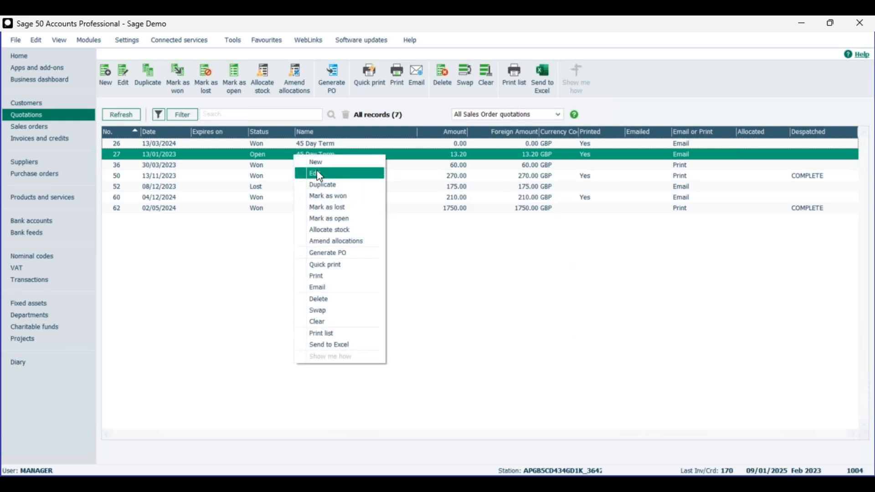
left_click(324, 205)
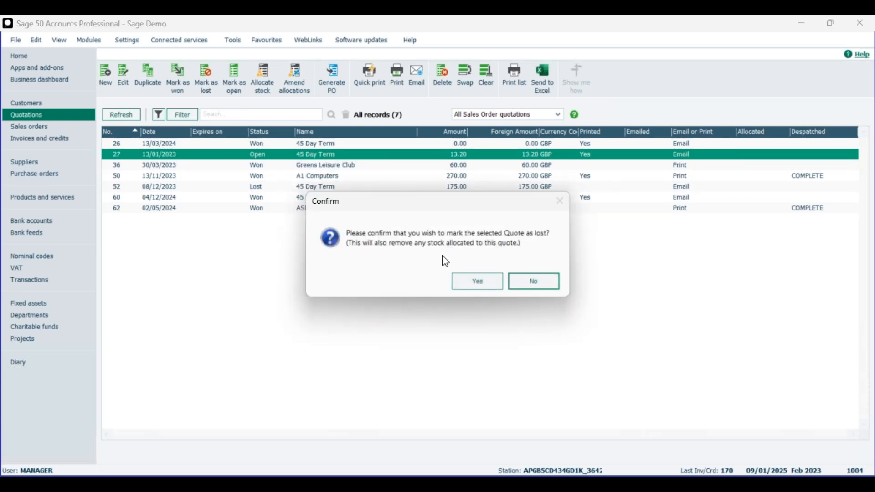
left_click(465, 286)
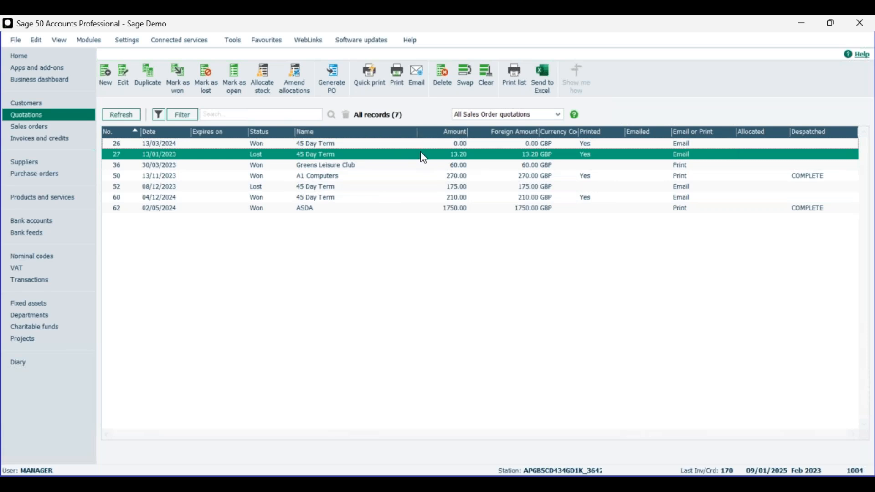
left_click(440, 78)
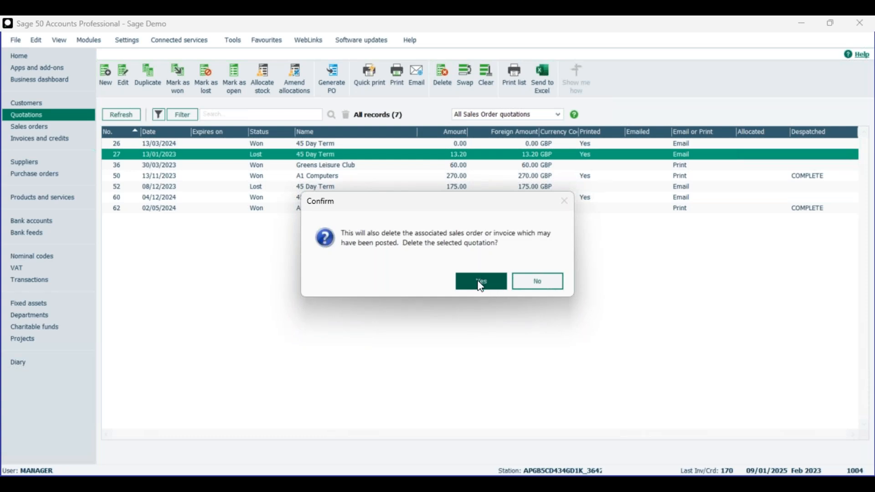
left_click(480, 282)
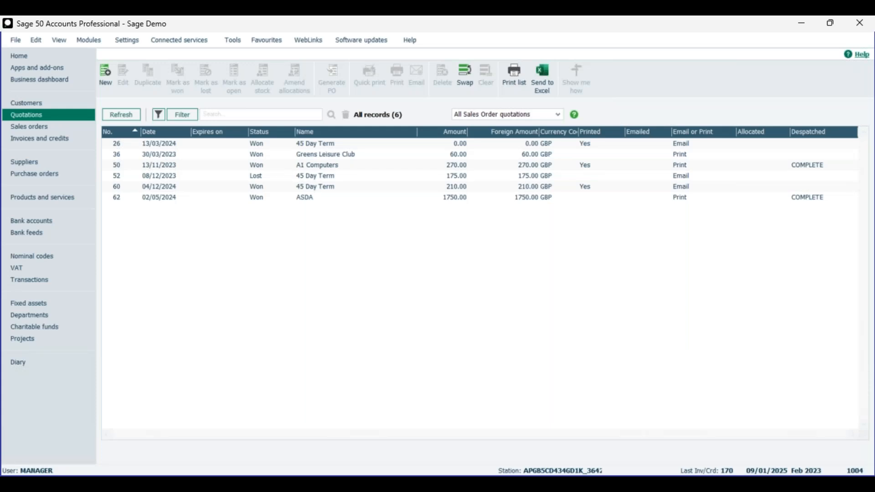
Delete the 45 Day Term sales order dated 12/05/2023 from the sales orders list, including unallocated and undespatched orders
left_click(46, 128)
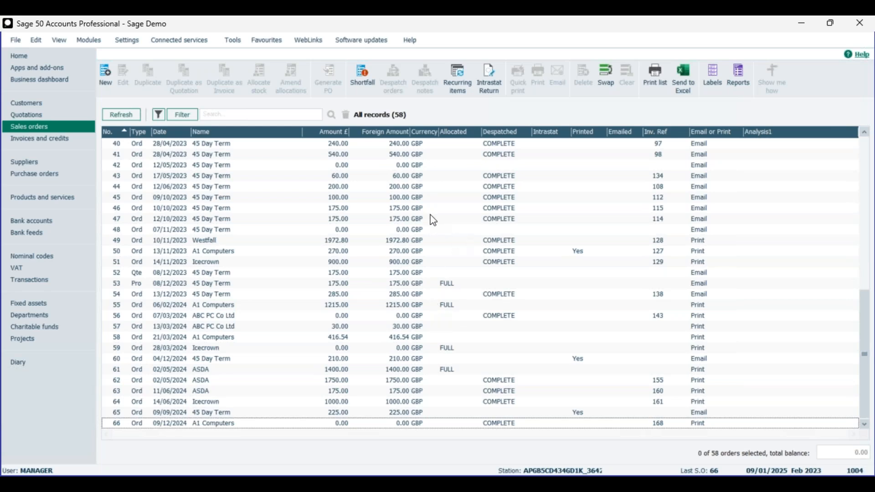
left_click(437, 168)
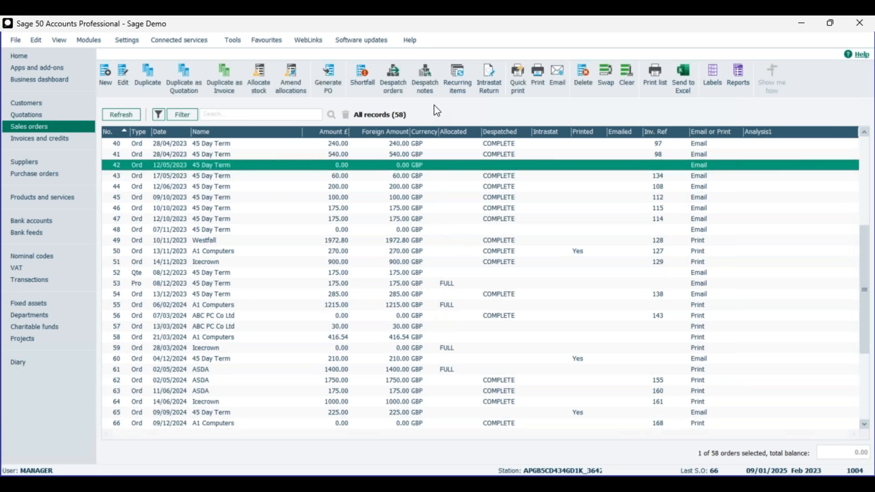
left_click(588, 78)
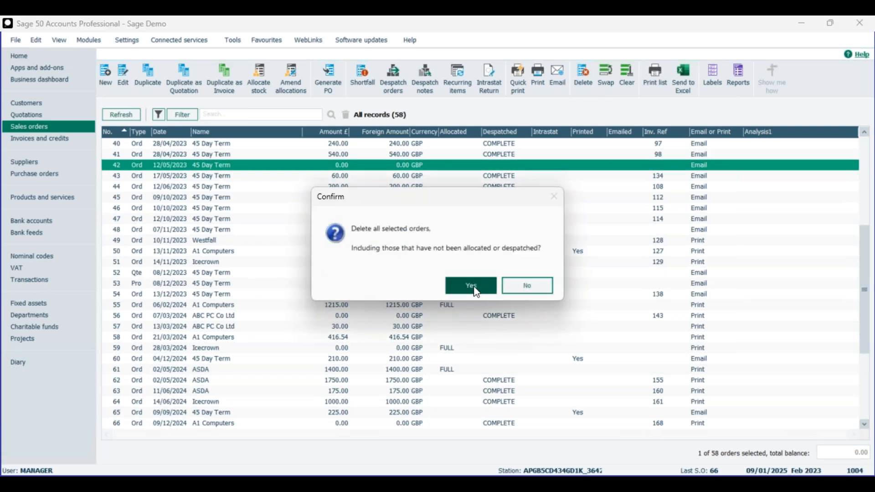
left_click(471, 286)
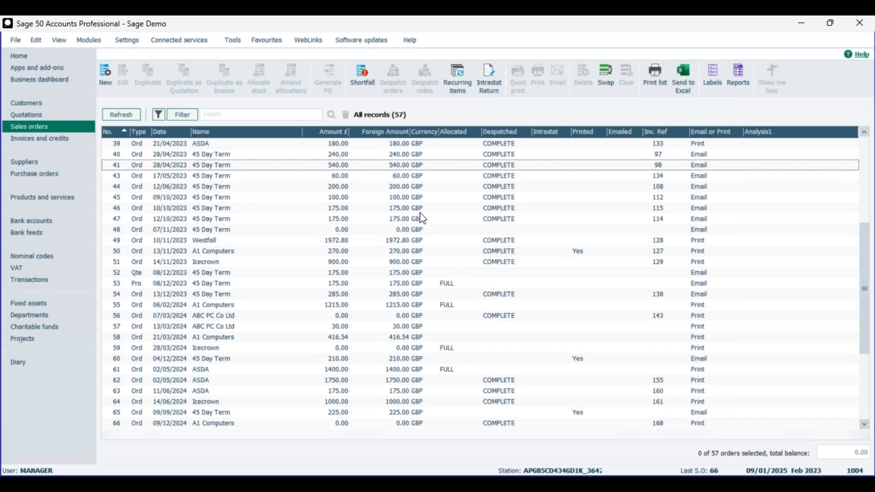
Review the product and quantity on the despatched ASDA sales order dated 11/06/2024, and close the order unchanged
left_click(446, 287)
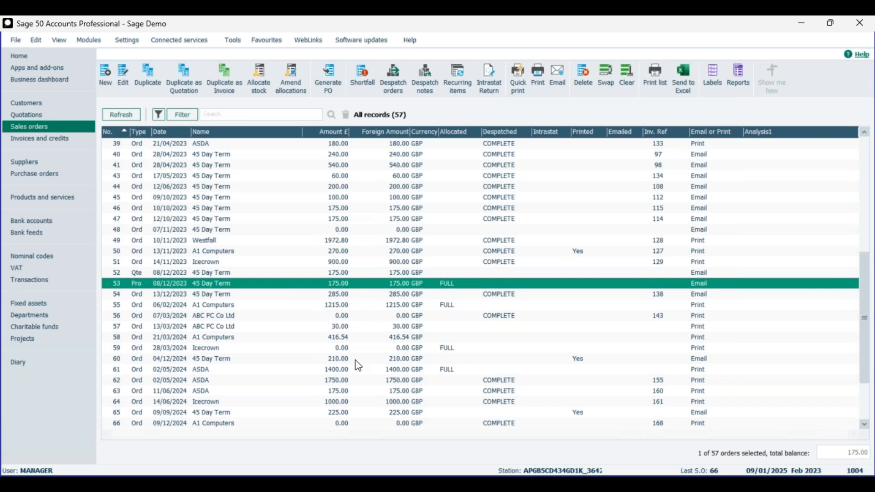
left_click(376, 391)
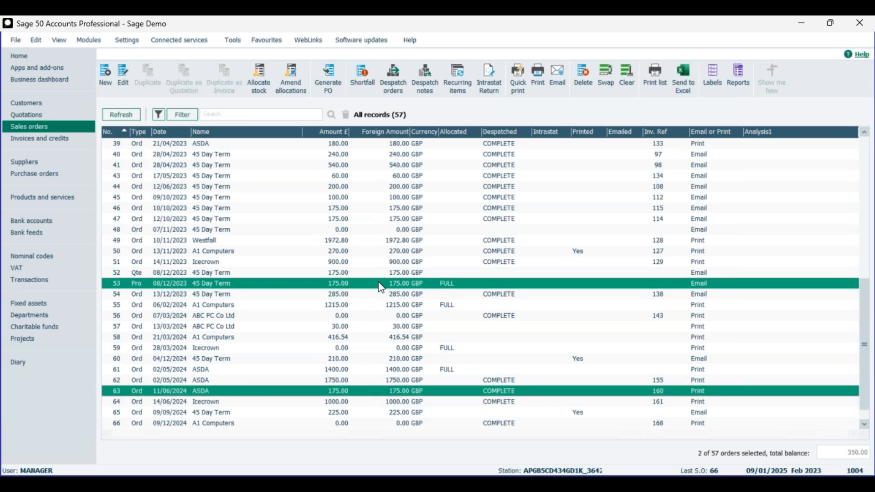
left_click(382, 286, "ctrl")
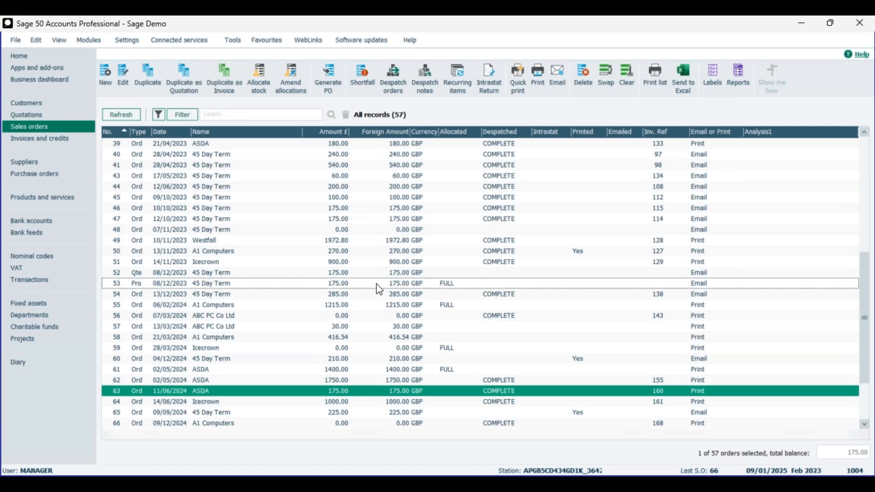
double_click(282, 396)
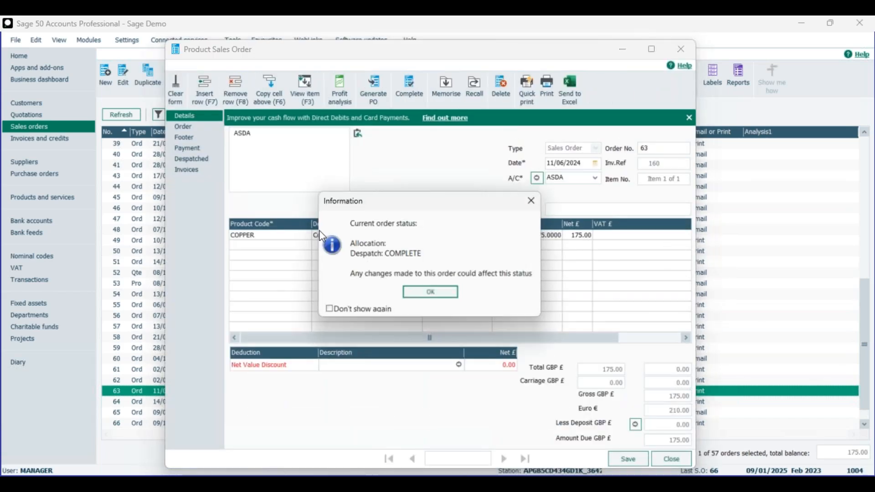
left_click(531, 201)
left_click(524, 185)
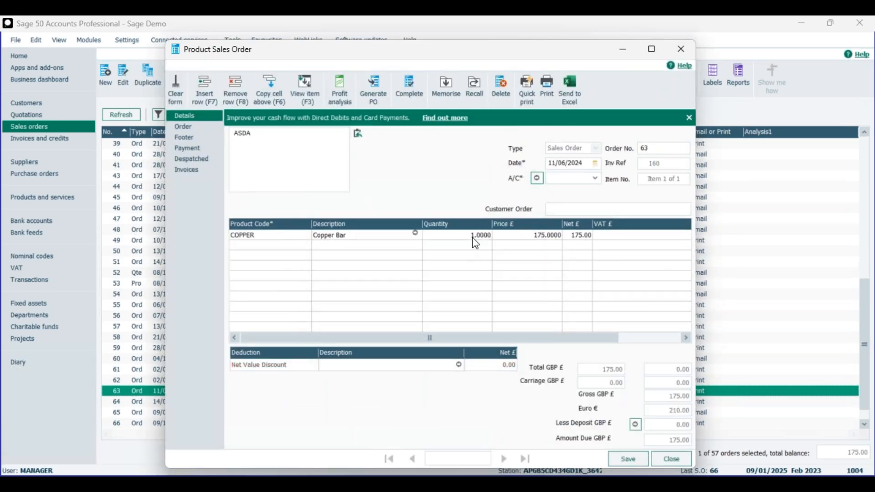
left_click(682, 54)
Check the in-stock, allocated and free stock quantities in the Copper Bar product record
left_click(50, 198)
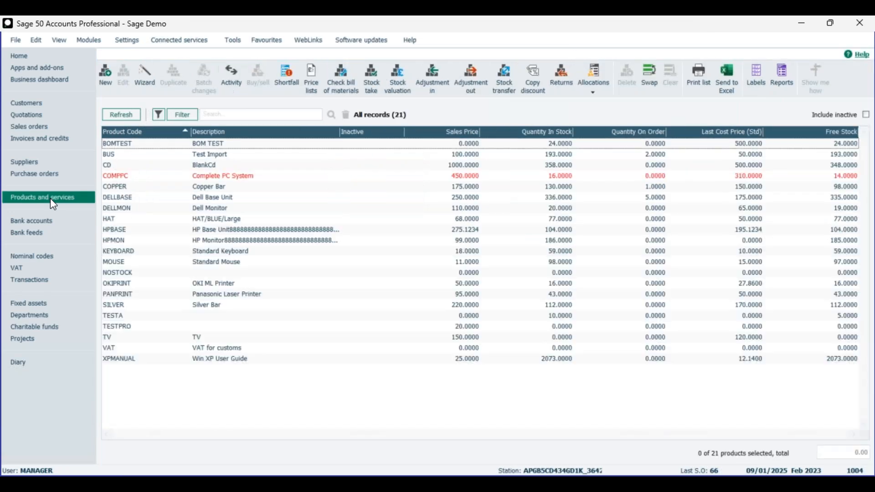
left_click(206, 188)
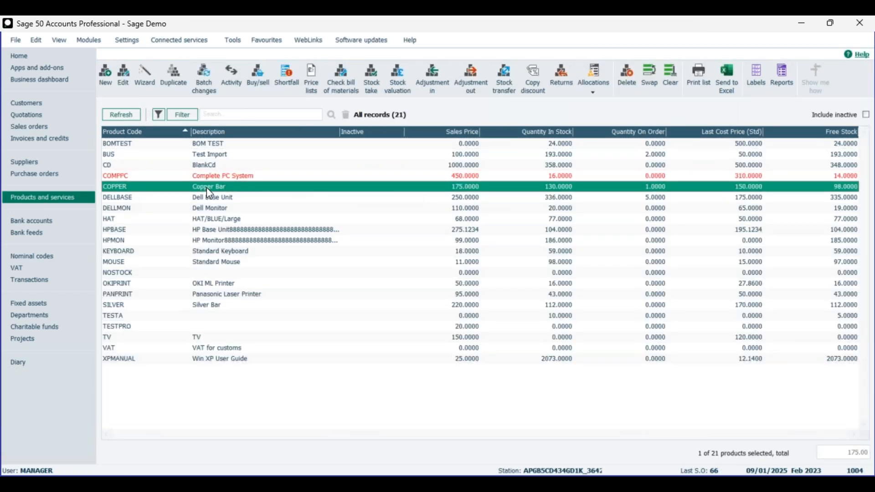
double_click(206, 187)
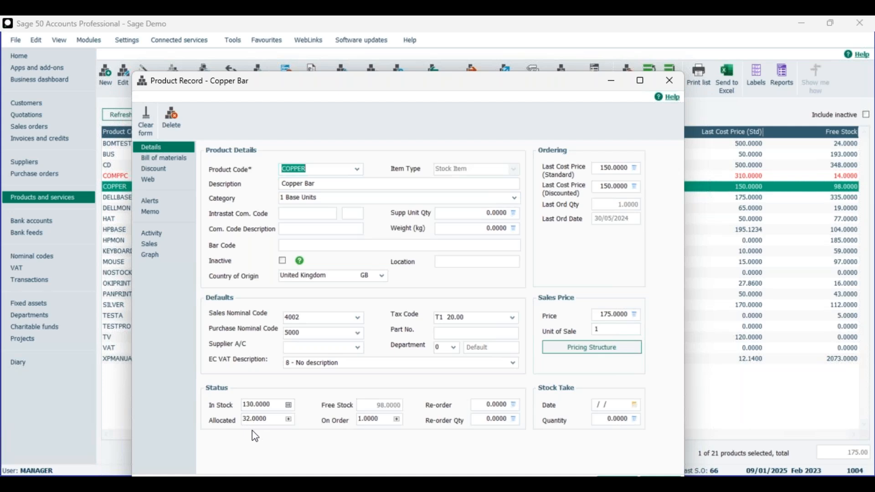
left_click(669, 82)
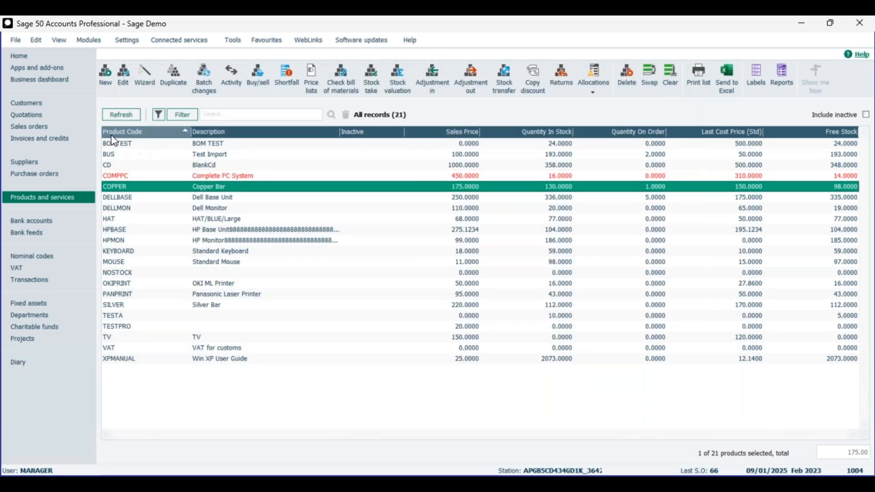
Recheck the item line of the ASDA sales order dated 11/06/2024, close it and delete the order
left_click(41, 124)
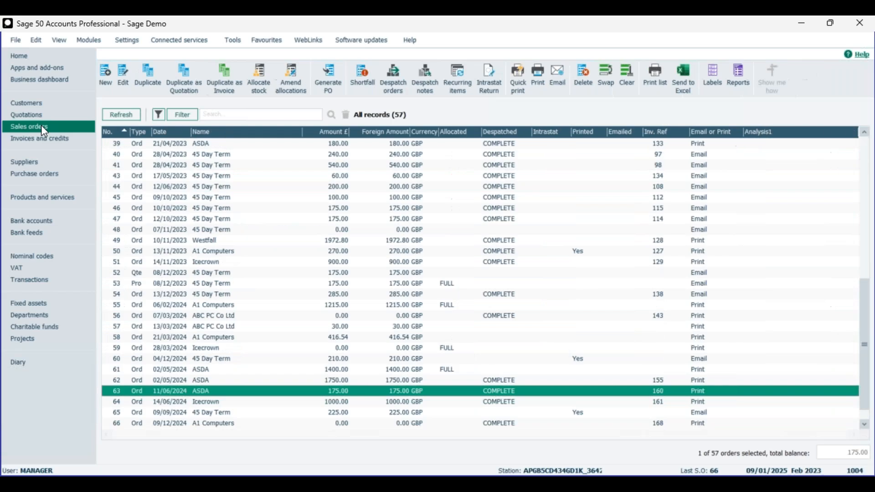
right_click(369, 393)
left_click(364, 392)
double_click(367, 397)
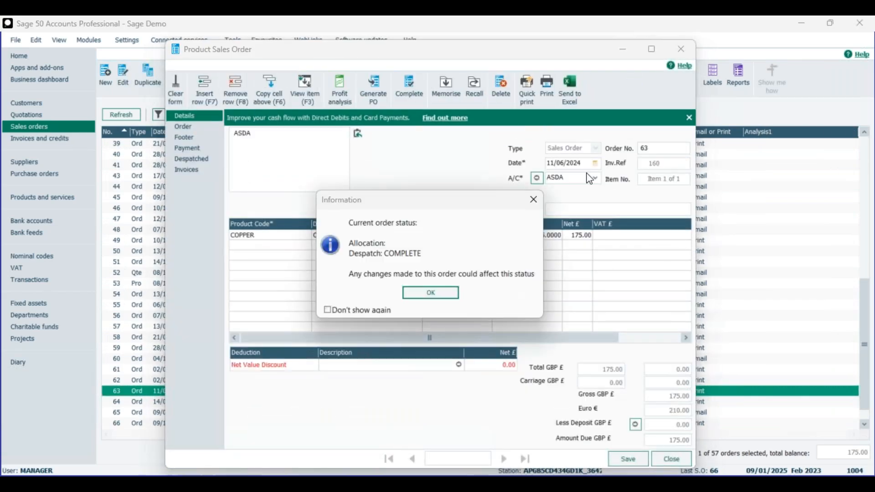
left_click(533, 199)
left_click(518, 184)
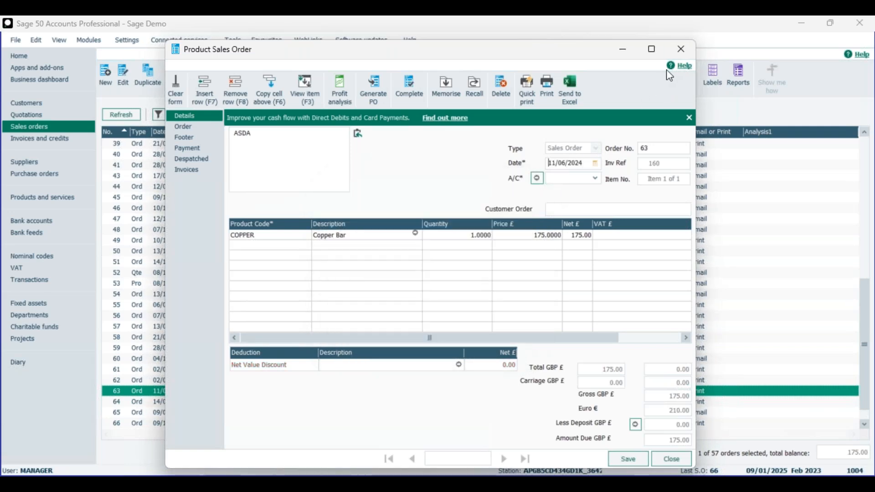
left_click(681, 49)
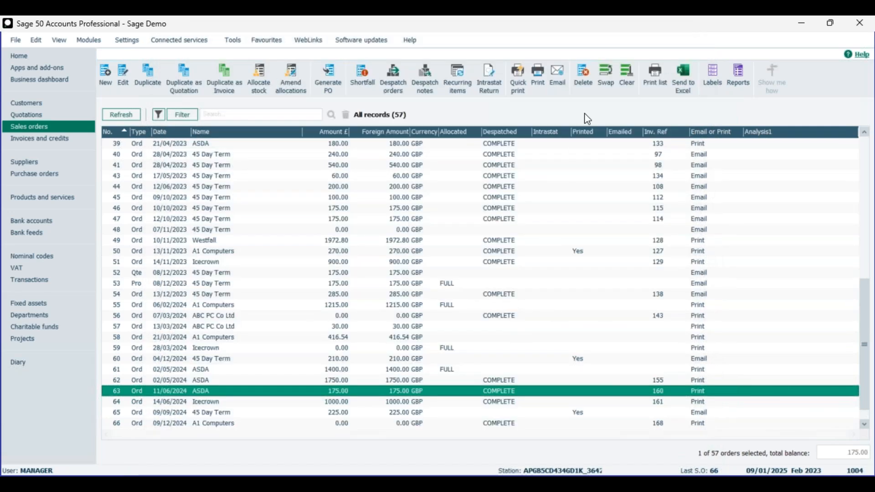
left_click(580, 76)
left_click(473, 286)
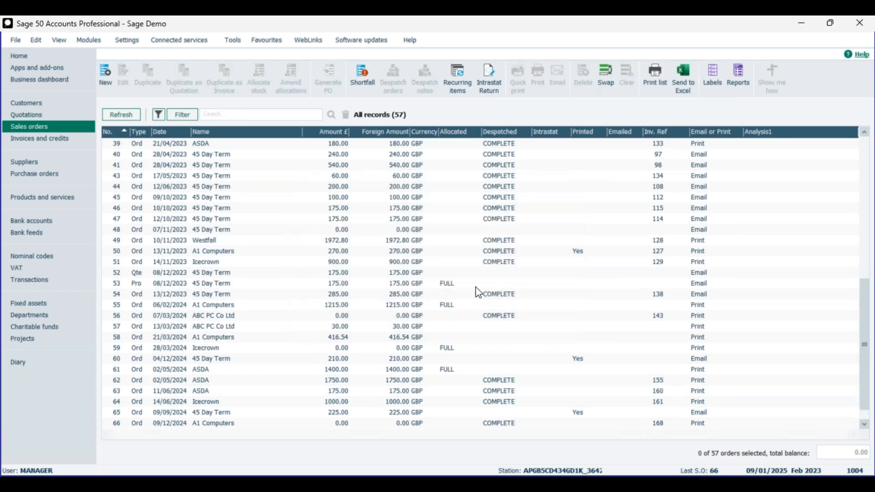
Recheck the in-stock, allocated and free stock quantities in the Copper Bar product record, close it and return to the sales orders list
left_click(45, 205)
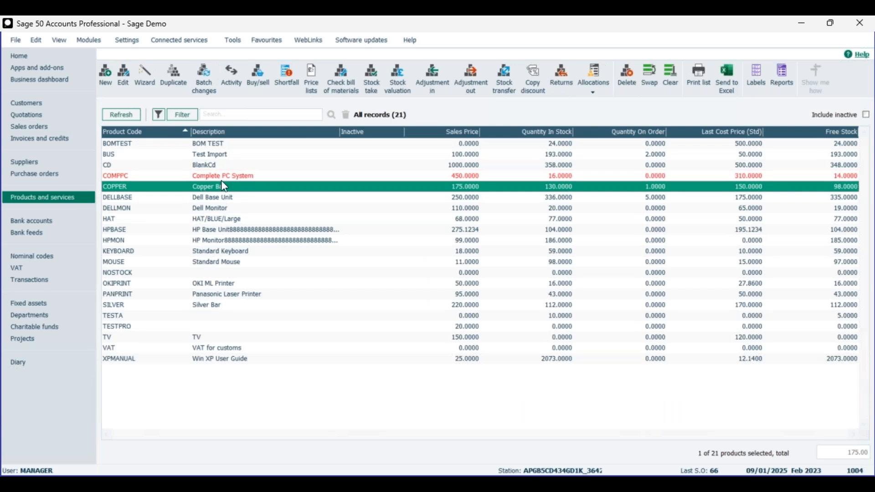
double_click(221, 195)
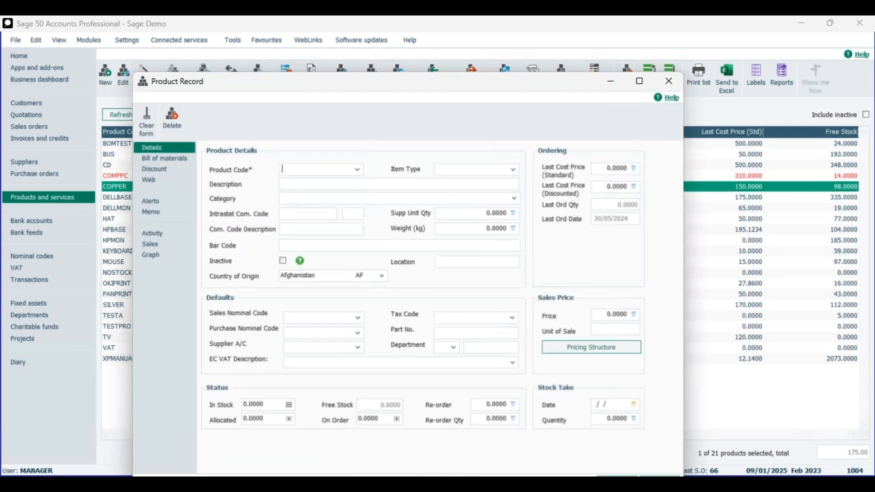
left_click(668, 80)
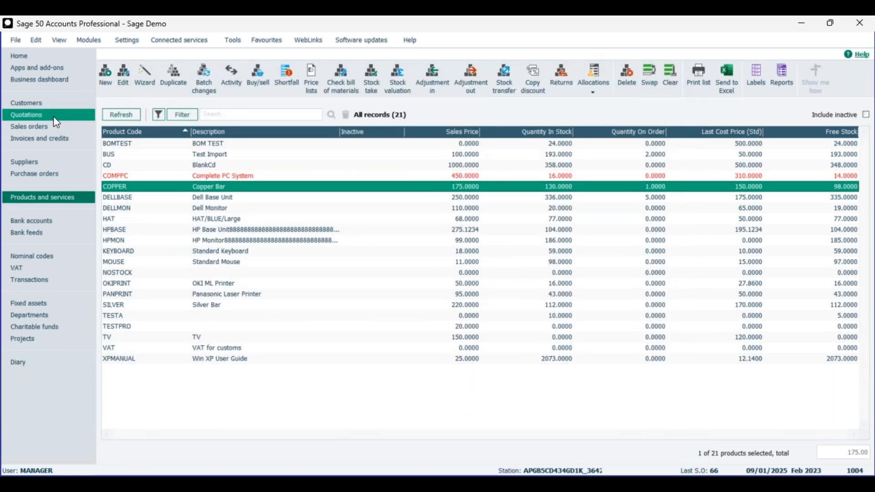
left_click(49, 129)
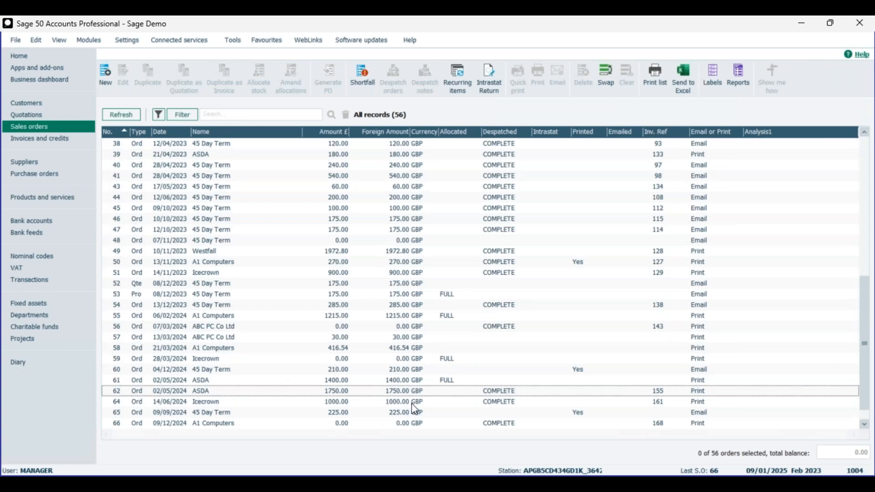
left_click(454, 393)
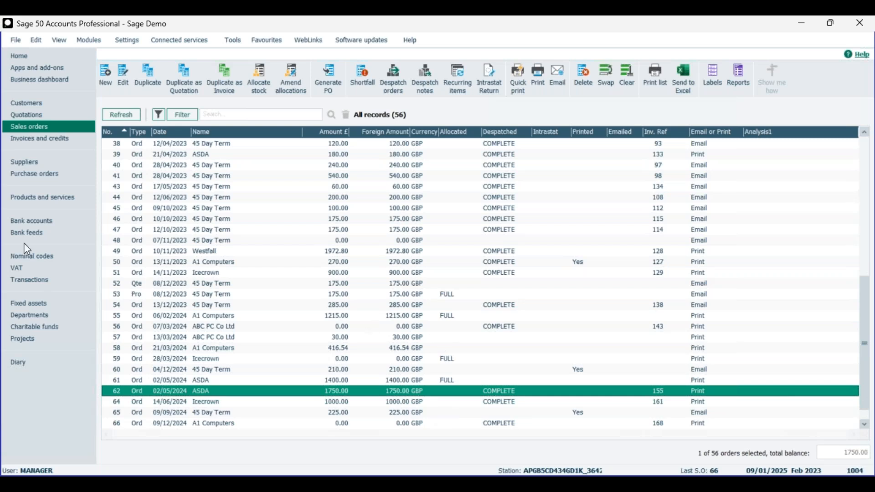
left_click(503, 400)
left_click(503, 391)
left_click(503, 401)
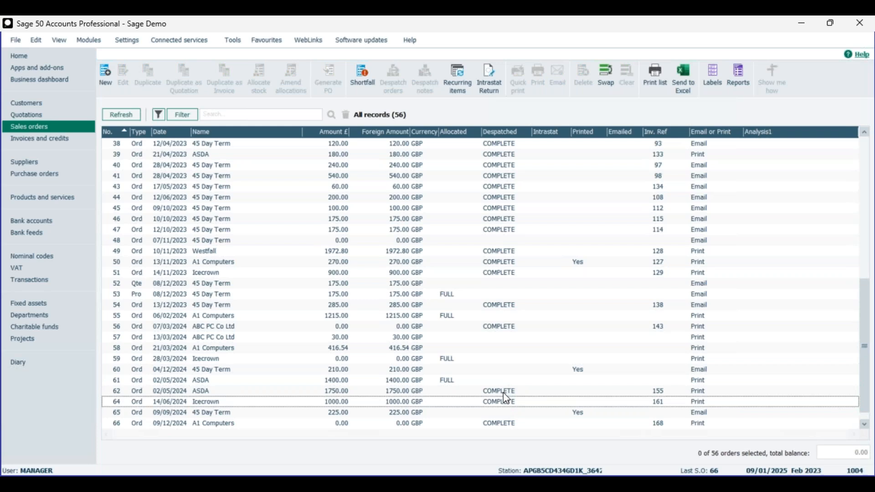
left_click(474, 392)
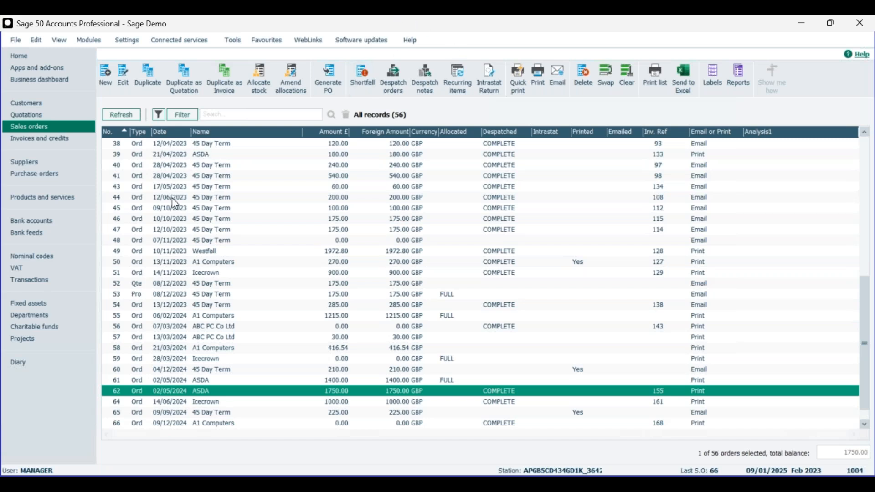
Go to the home page and open File maintenance, agreeing to close all other open windows
left_click(30, 56)
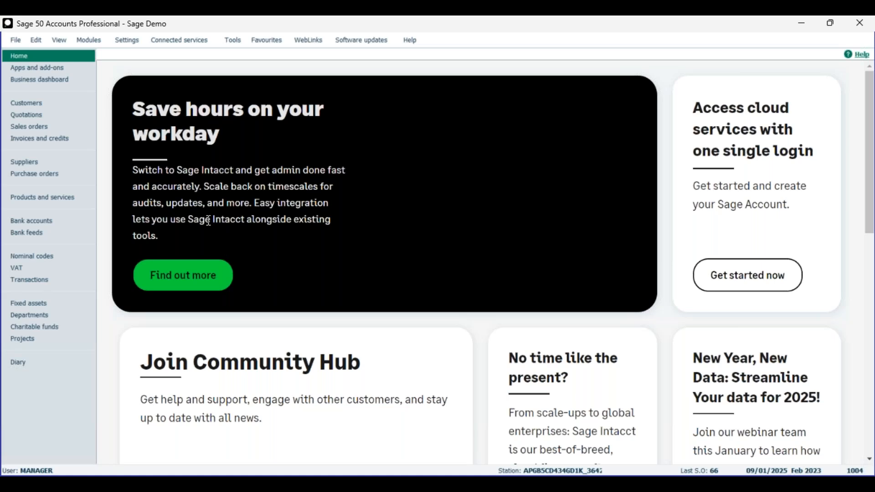
left_click(16, 44)
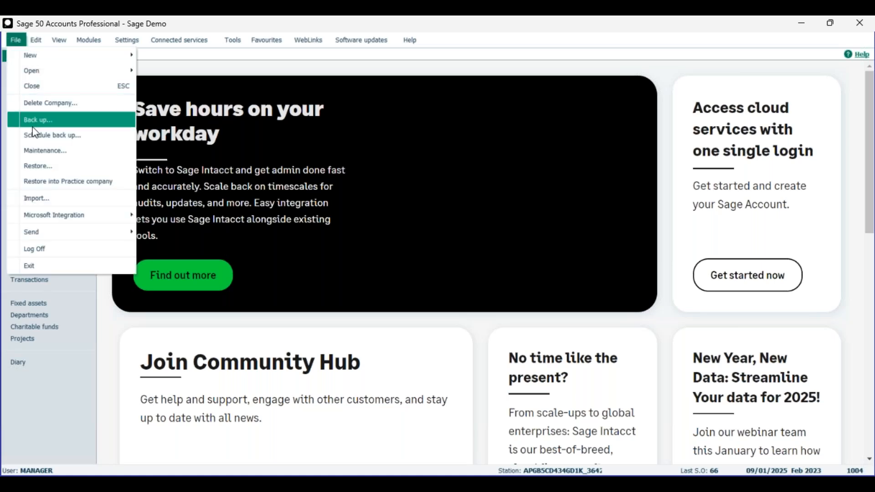
left_click(36, 153)
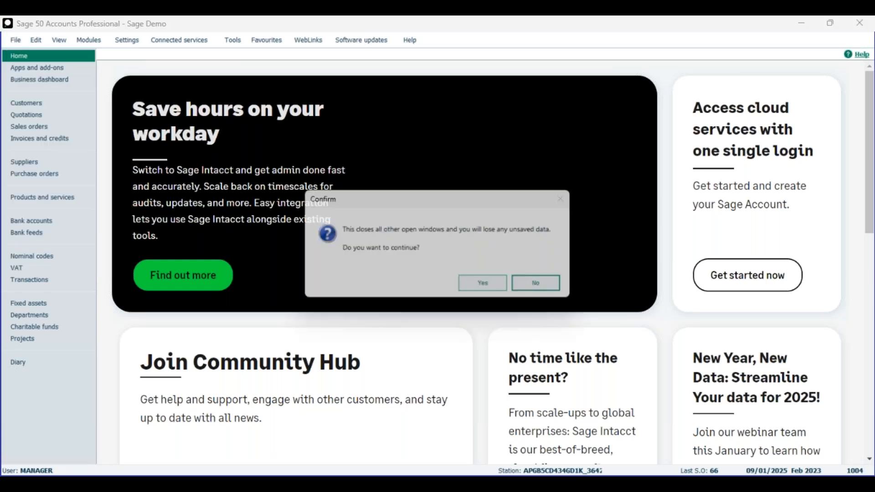
left_click(493, 292)
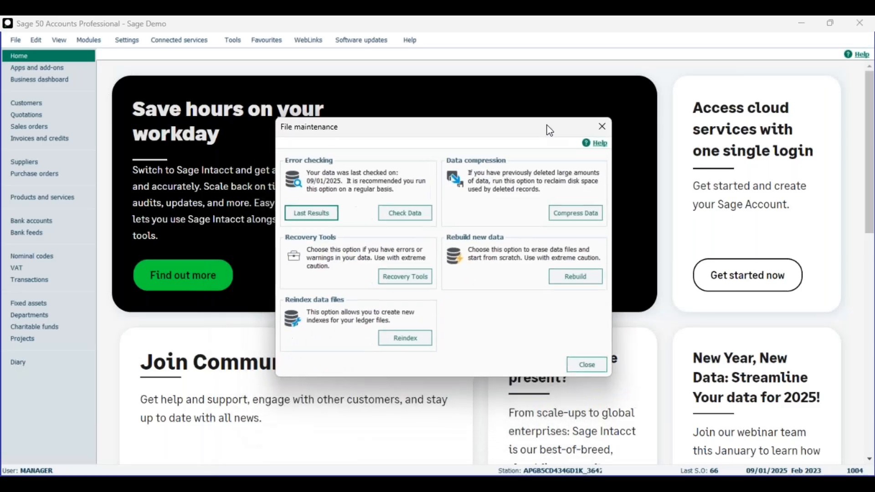
left_click_drag(547, 124, 560, 111)
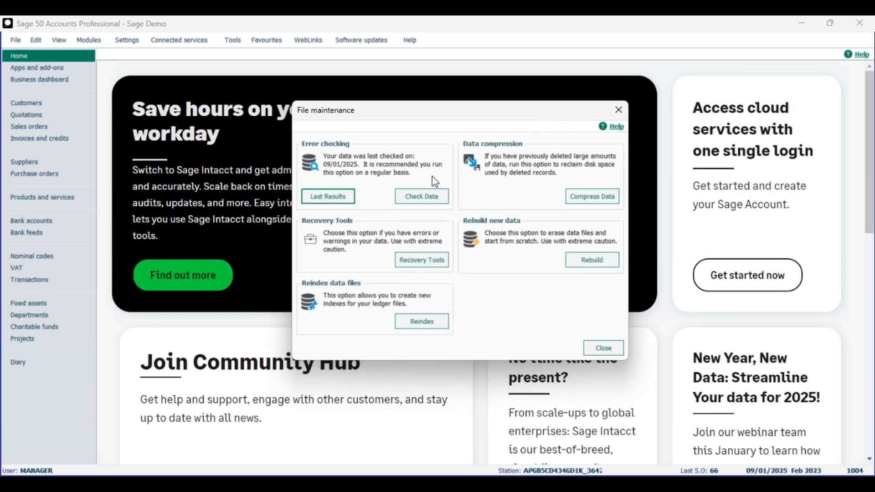
Compress all data files to reclaim the disk space used by deleted records, and close the compression window
left_click(583, 200)
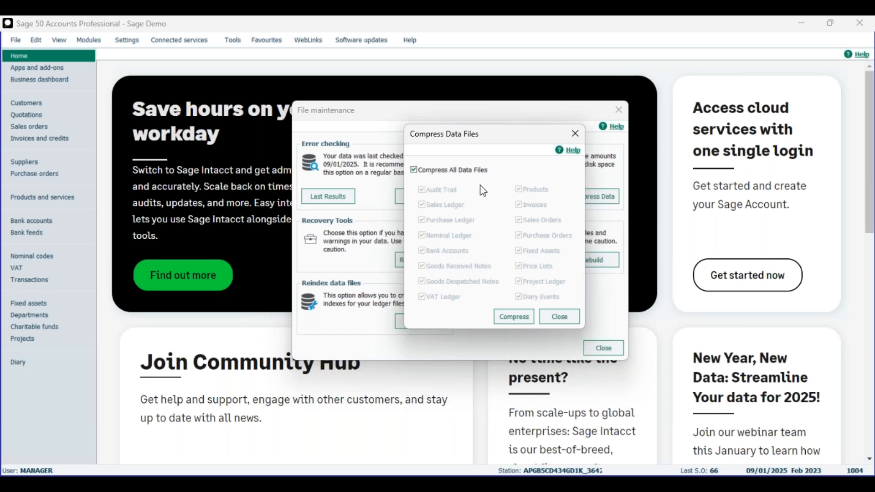
left_click_drag(452, 135, 433, 148)
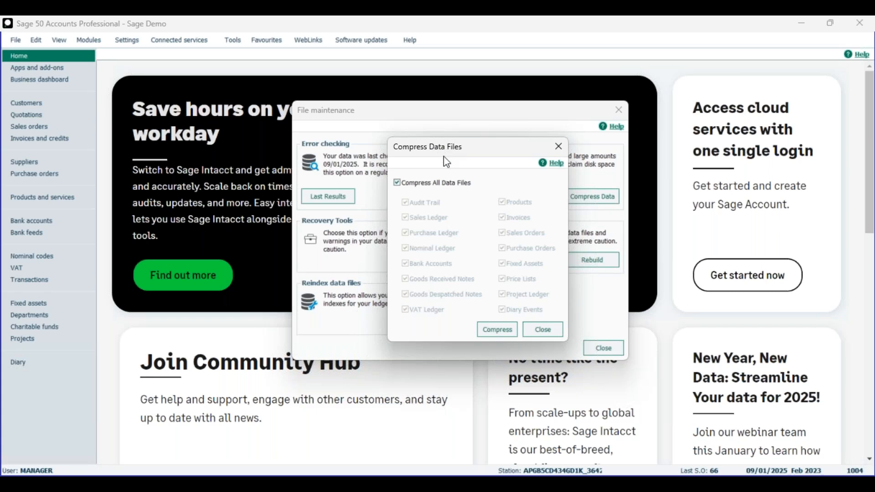
left_click(496, 335)
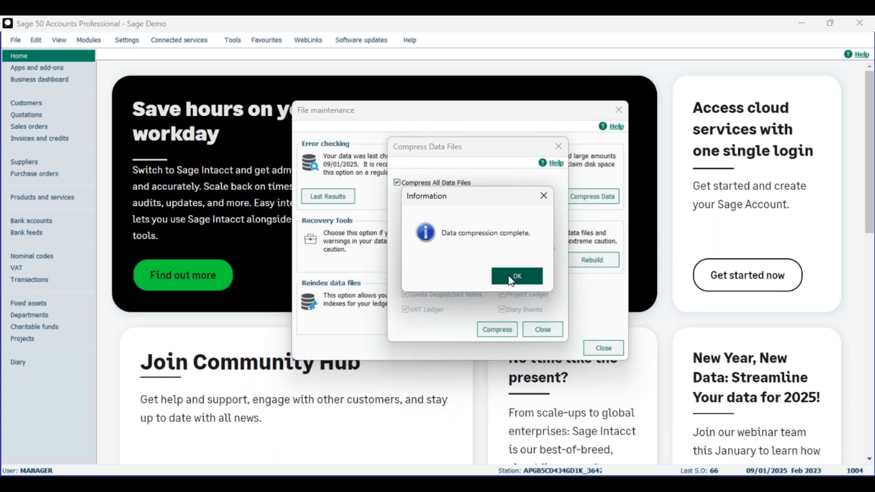
left_click(509, 277)
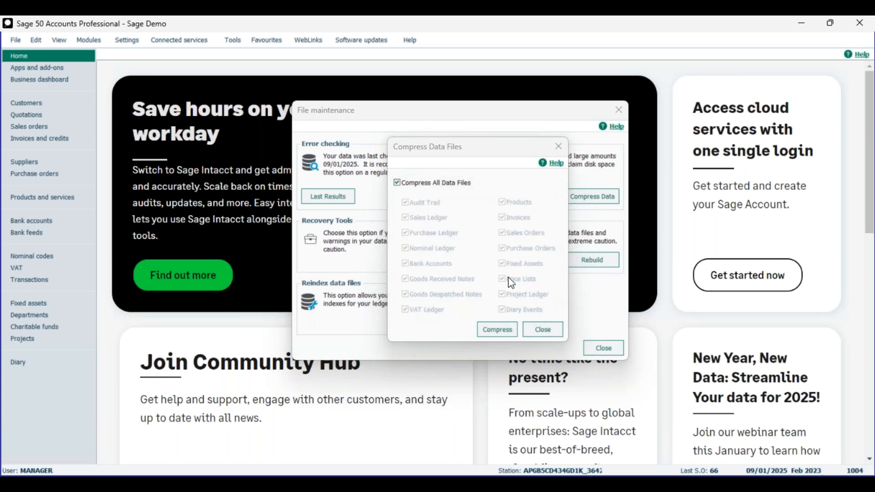
left_click_drag(443, 153, 393, 136)
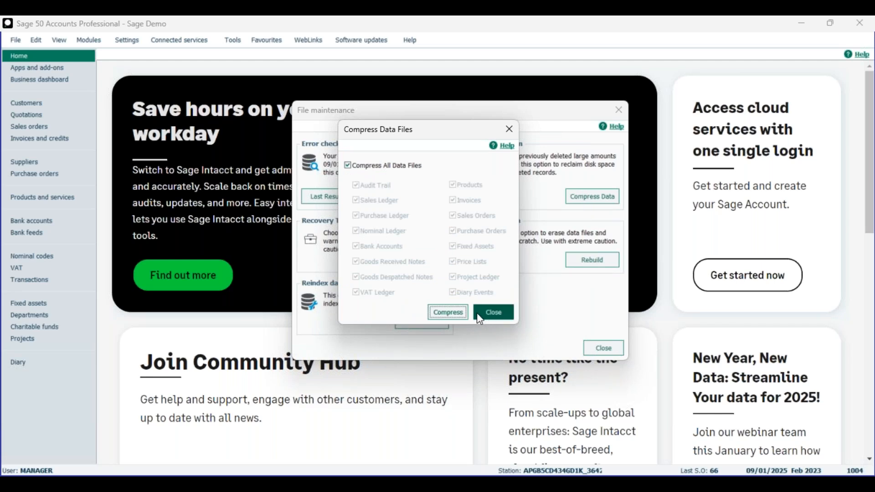
left_click(510, 130)
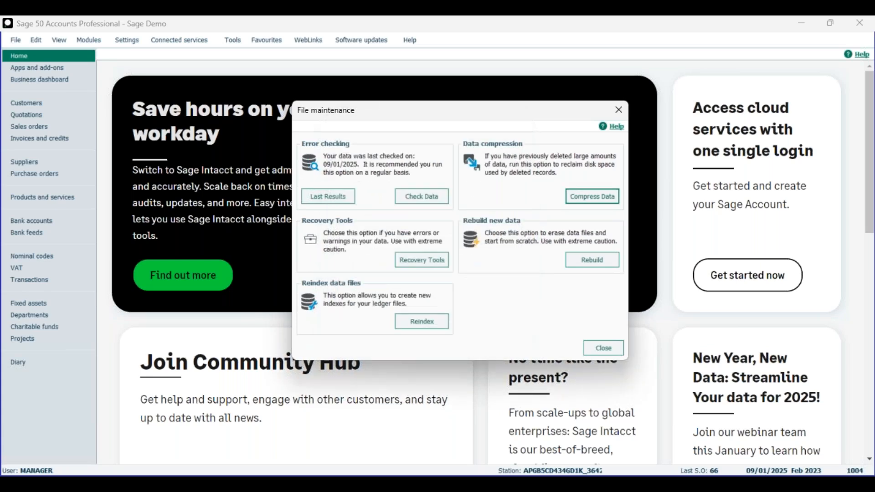